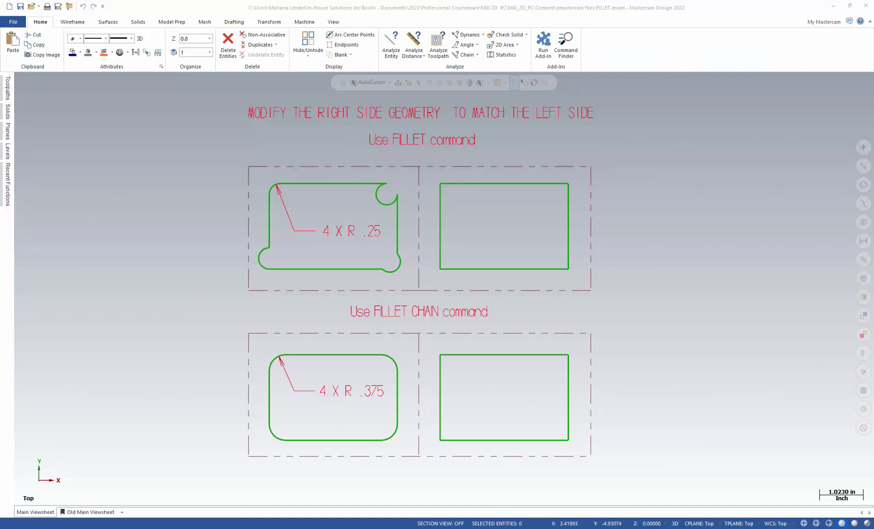
Try a Normal fillet of radius 0.25 between the left and top lines of the upper plain rectangle, and undo it.
left_click(69, 23)
left_click(69, 23)
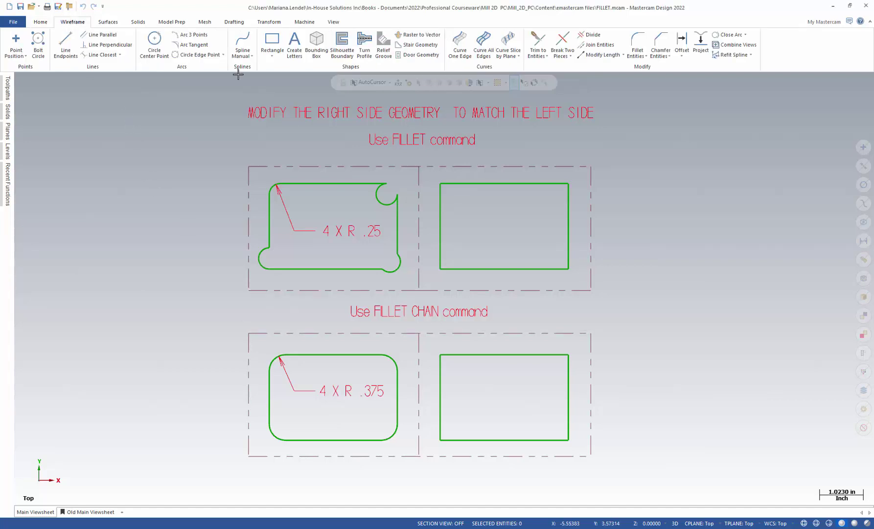
left_click(636, 44)
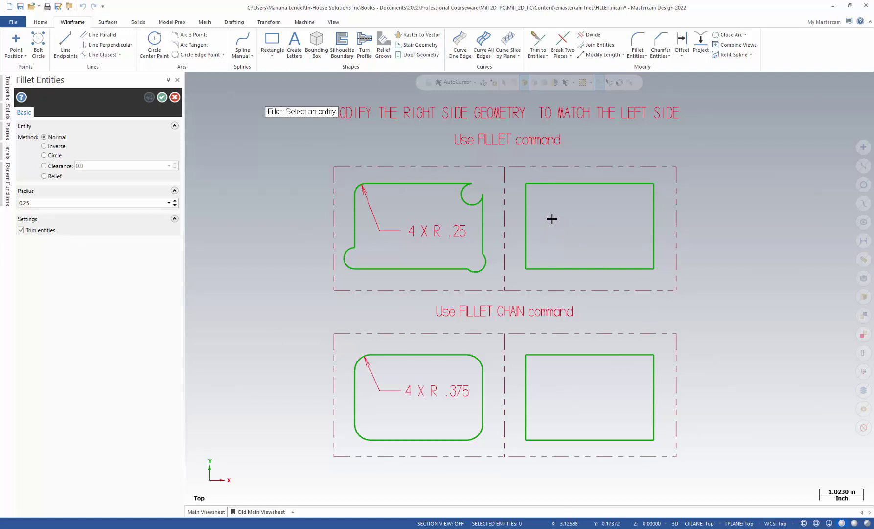
left_click(526, 222)
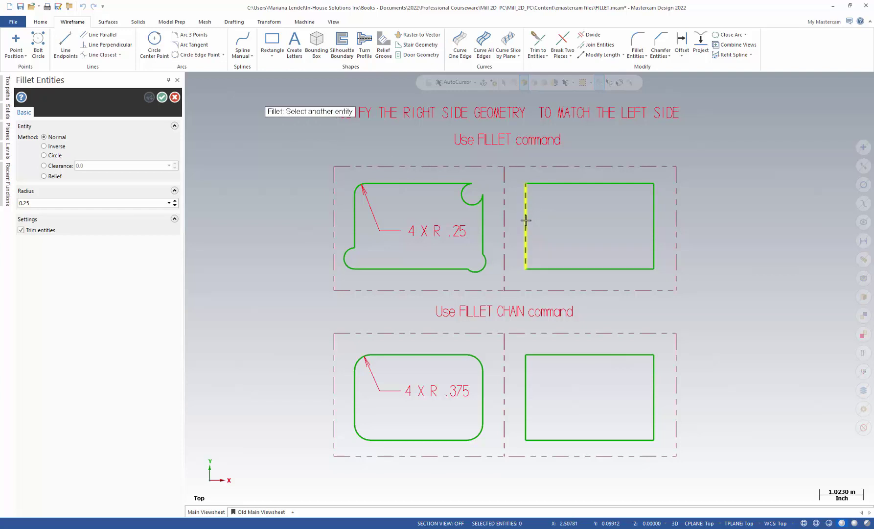
left_click(556, 183)
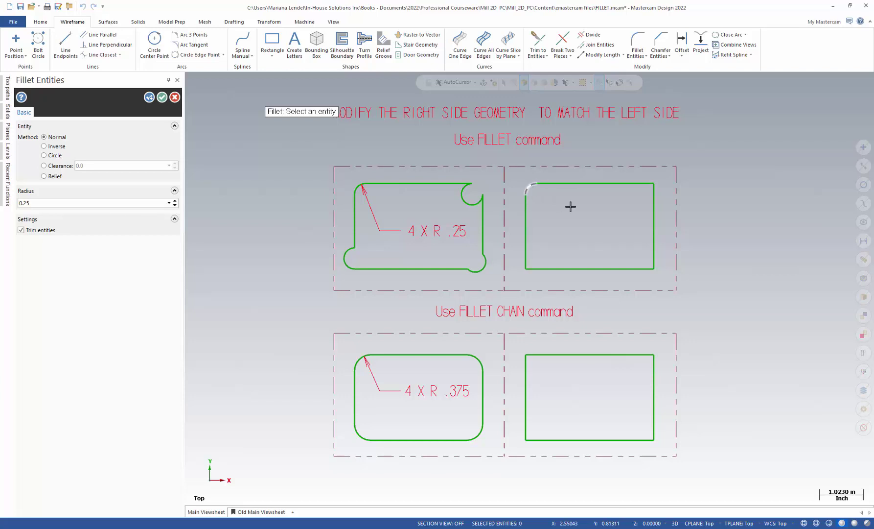
key("Return")
left_click(83, 8)
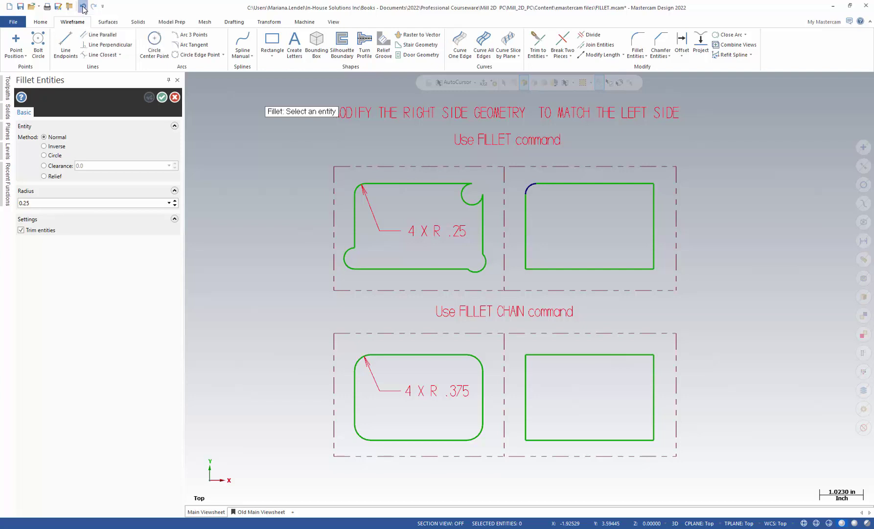
Try the 0.25 Normal fillet again by picking inside the upper plain rectangle's top-left corner, and undo it.
left_click(638, 43)
left_click(538, 191)
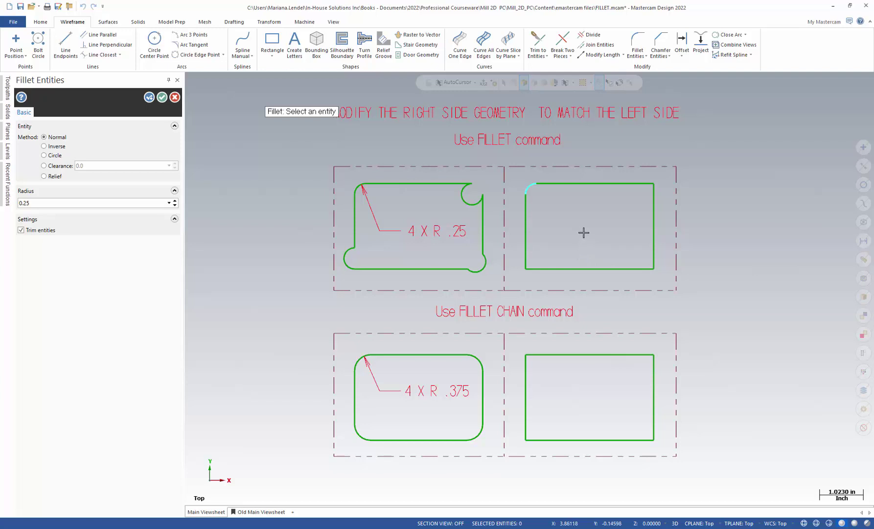
key("Return")
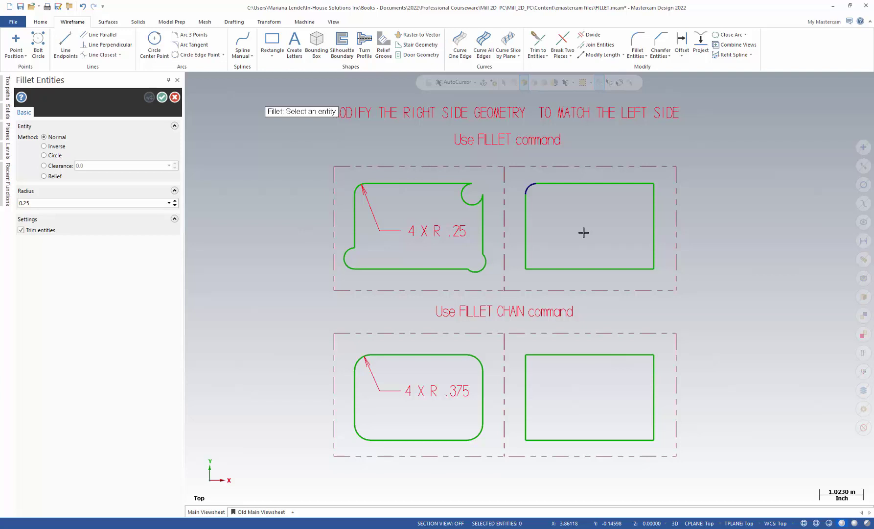
left_click(83, 8)
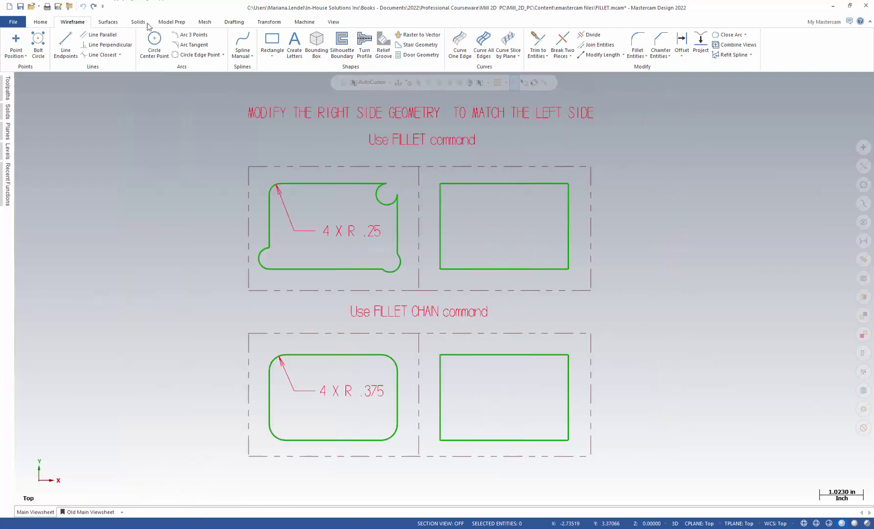
Fillet the upper plain rectangle with radius 0.25, using the Normal method at its top-left corner and Inverse at its top-right corner.
left_click(638, 43)
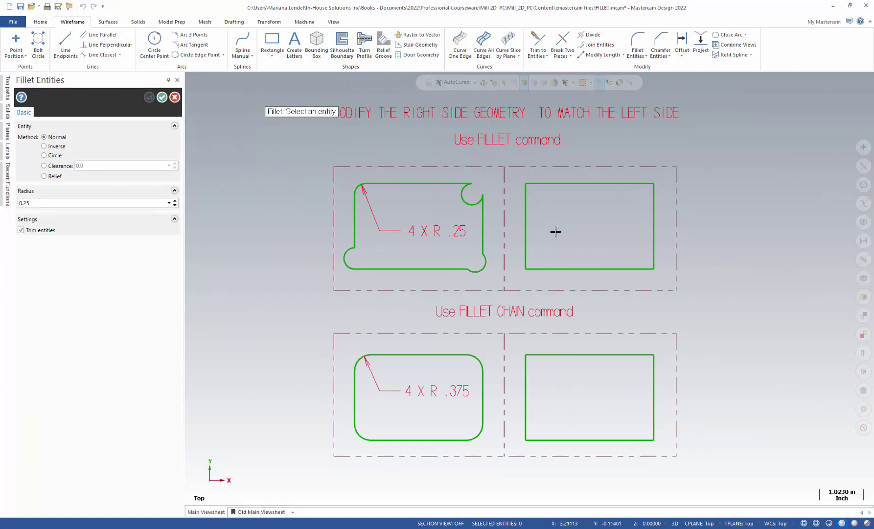
left_click(516, 200)
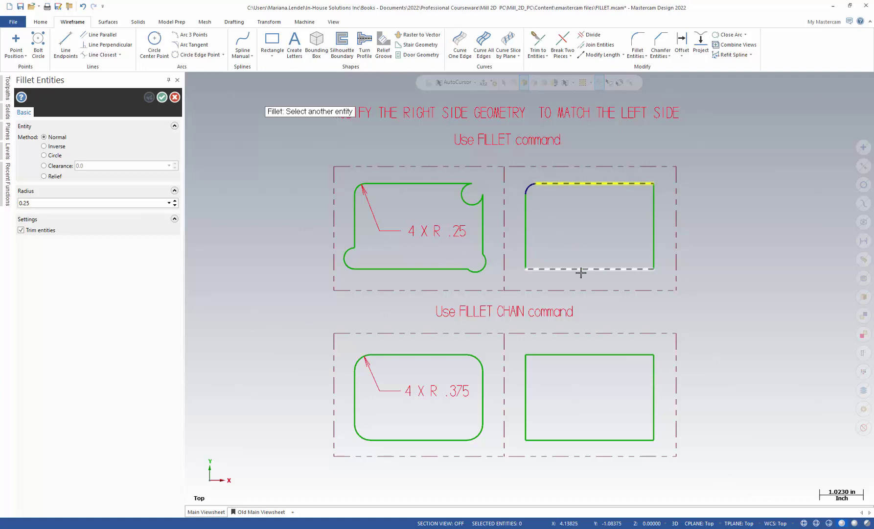
left_click(43, 147)
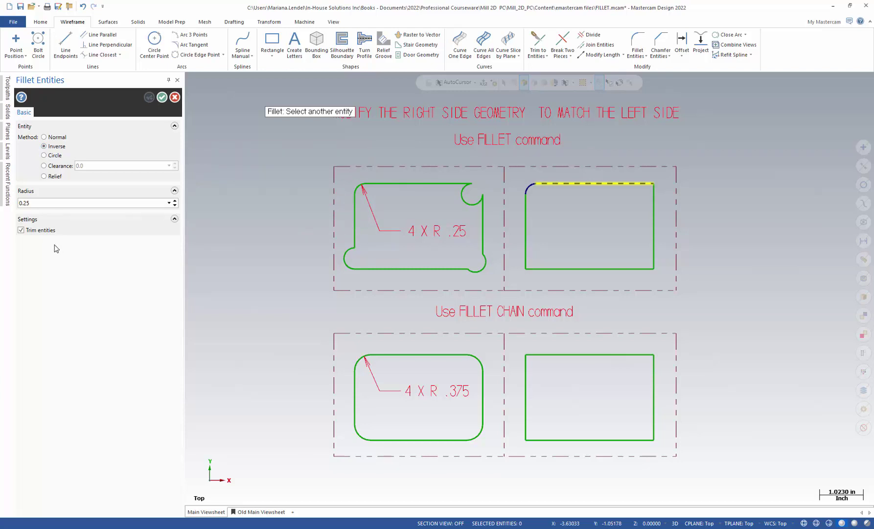
left_click(639, 197)
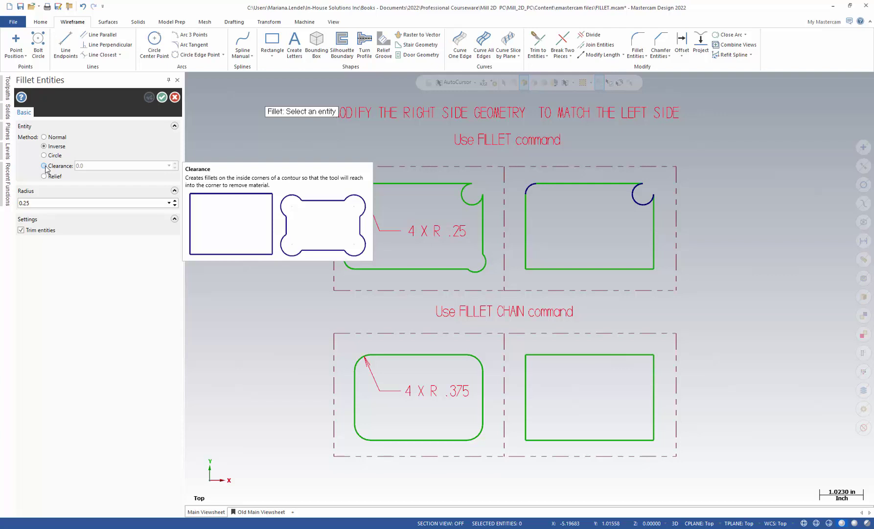
Add a Clearance fillet of radius 0.25 between the right and bottom lines of the same rectangle.
left_click(45, 166)
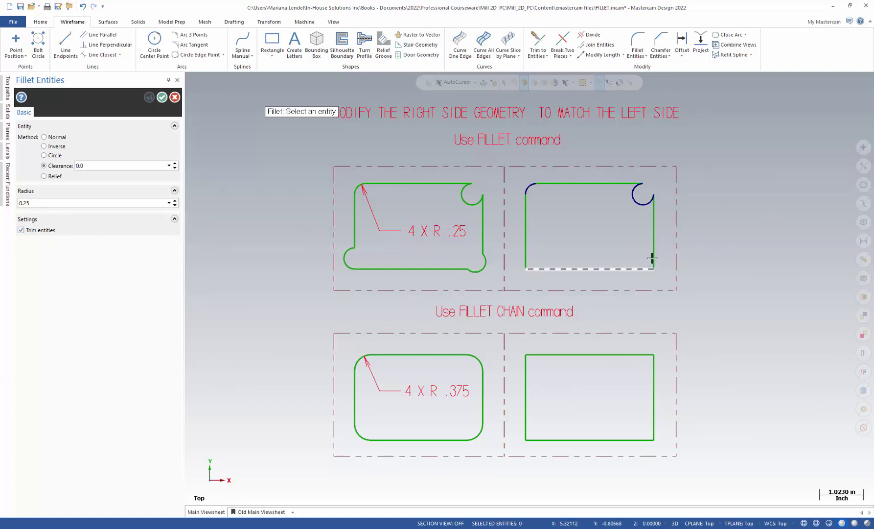
left_click(655, 239)
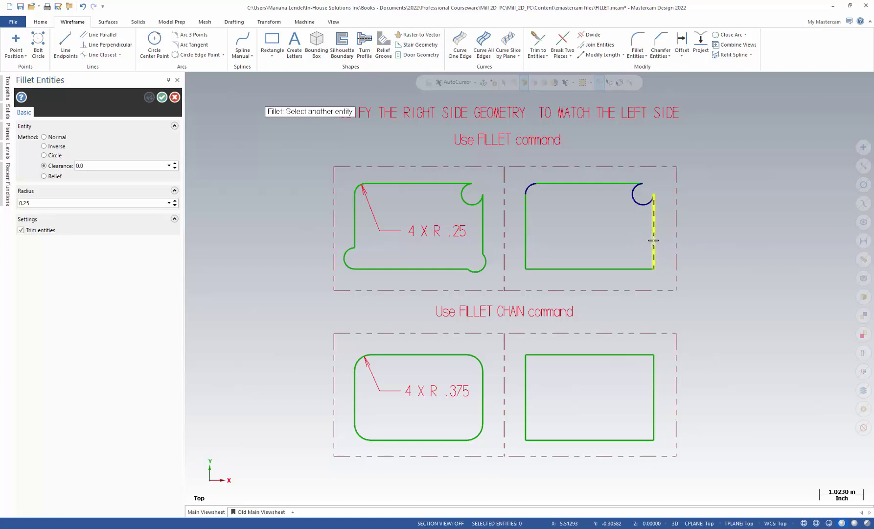
left_click(629, 269)
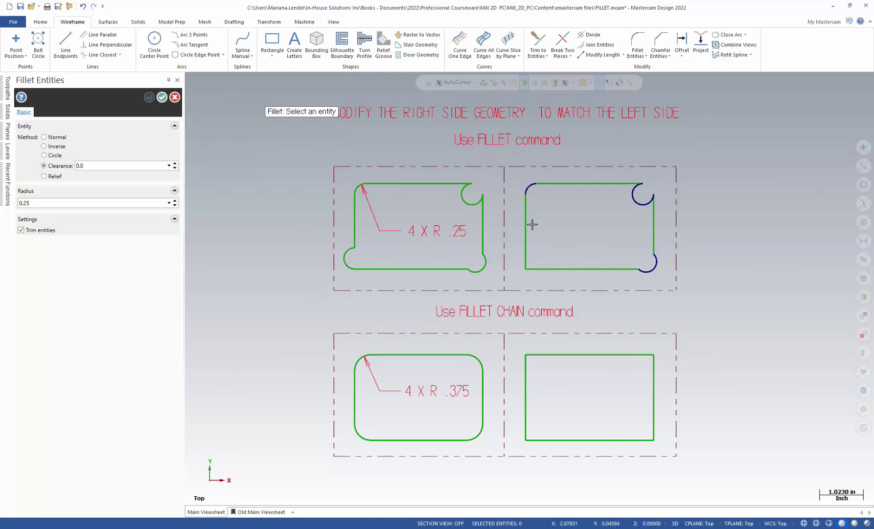
Add a Relief fillet tangent to the bottom line at the bottom-left corner, then reset the method to Normal and finish the fillets.
left_click(44, 177)
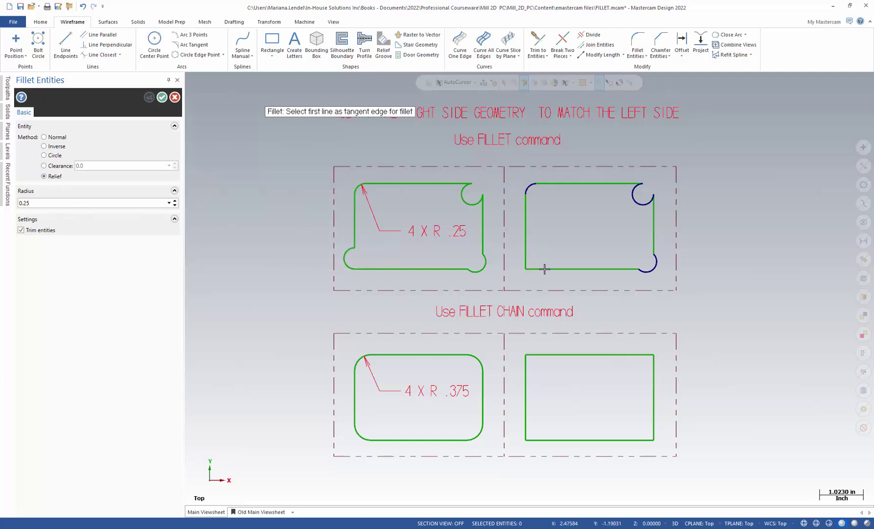
left_click(560, 269)
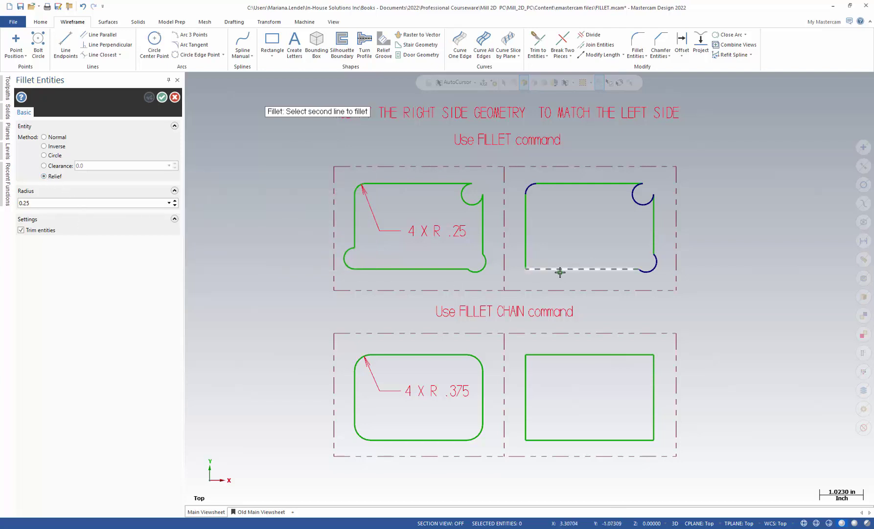
left_click(526, 233)
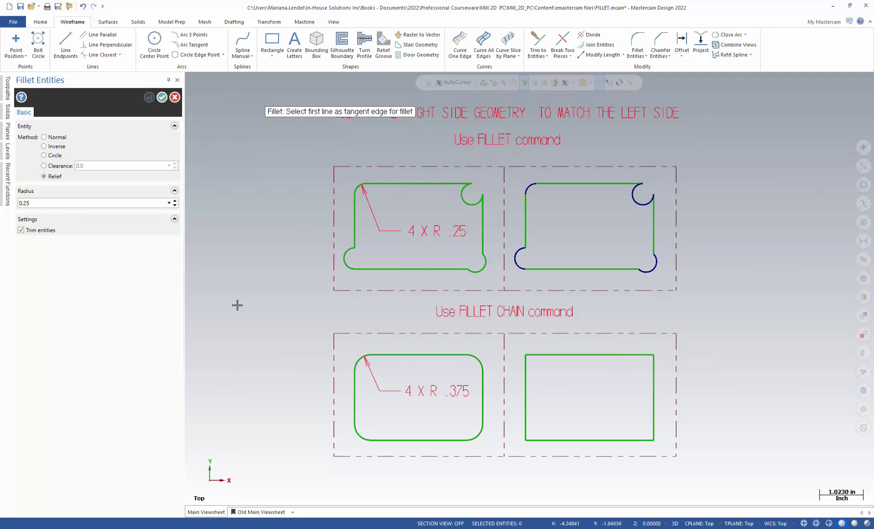
left_click(44, 137)
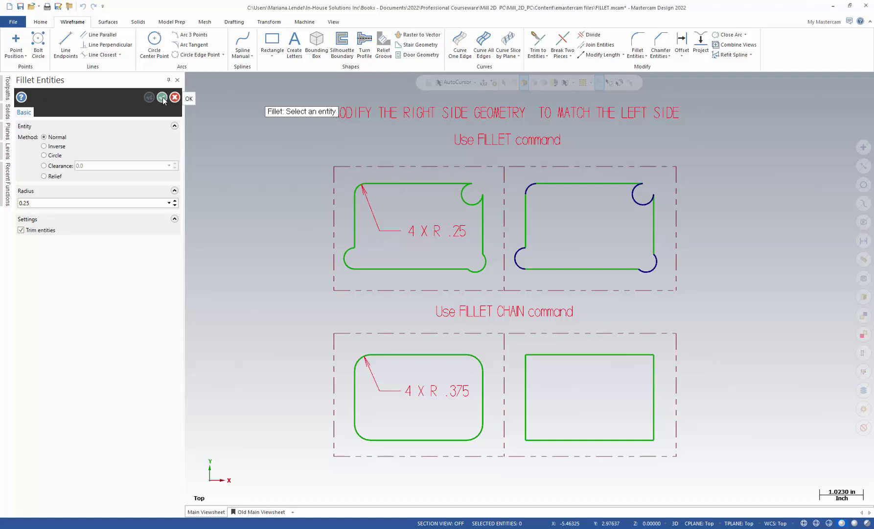
left_click(162, 98)
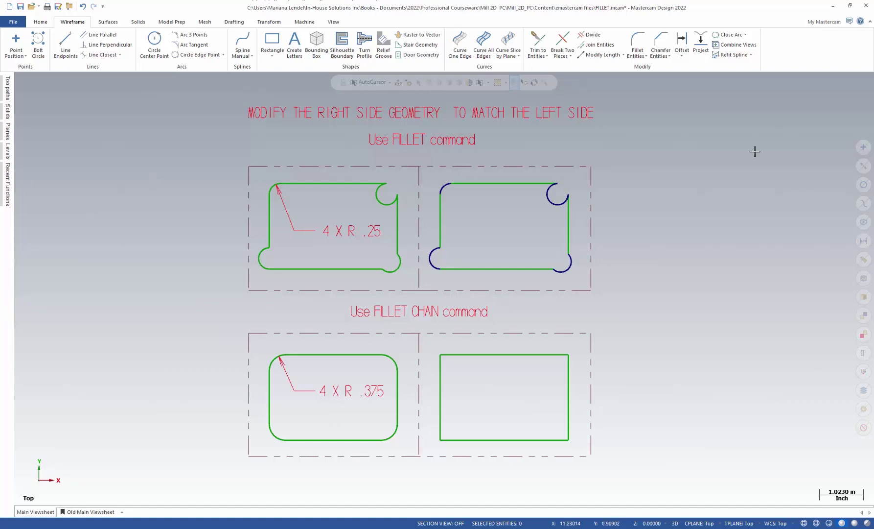
Start Fillet Chains and chain the entire lower plain rectangle to fillet all its corners.
left_click(646, 58)
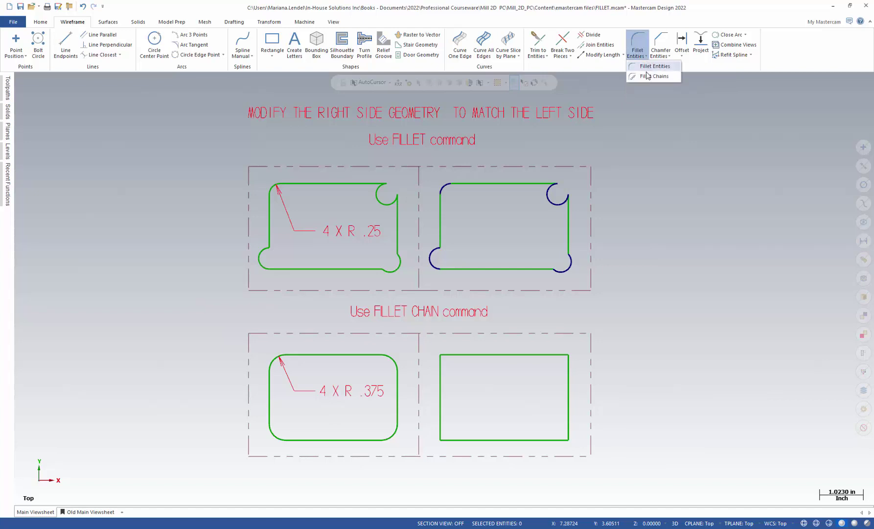
left_click(646, 77)
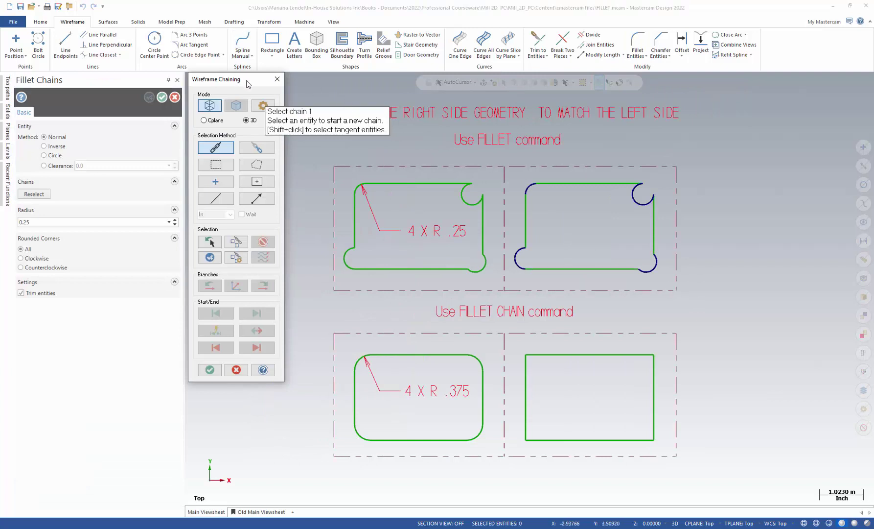
left_click_drag(246, 79, 263, 171)
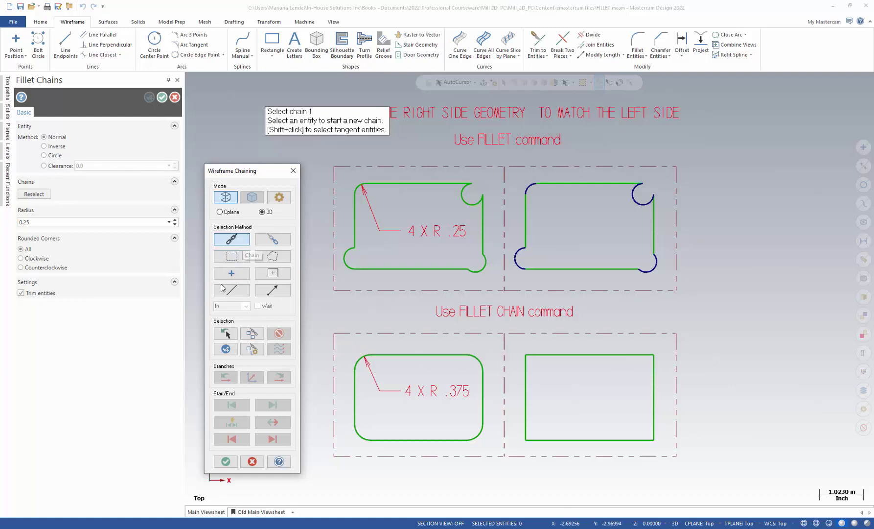
left_click(547, 355)
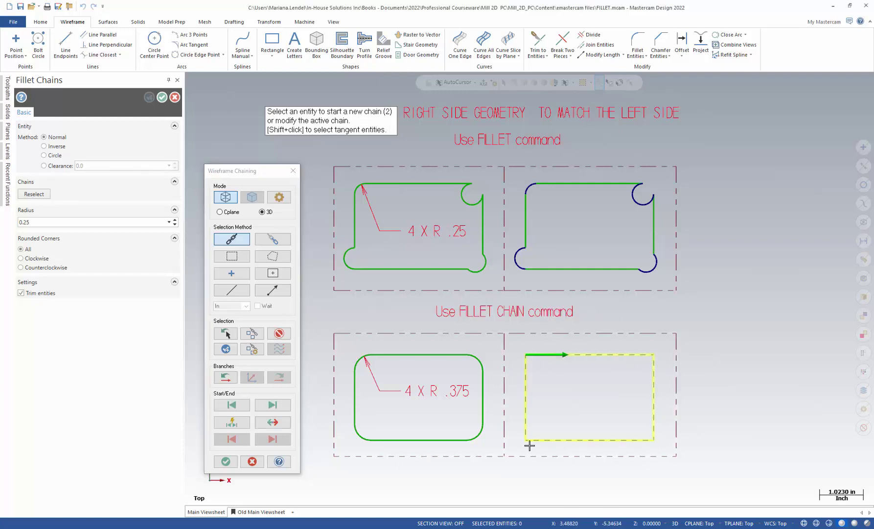
left_click(225, 463)
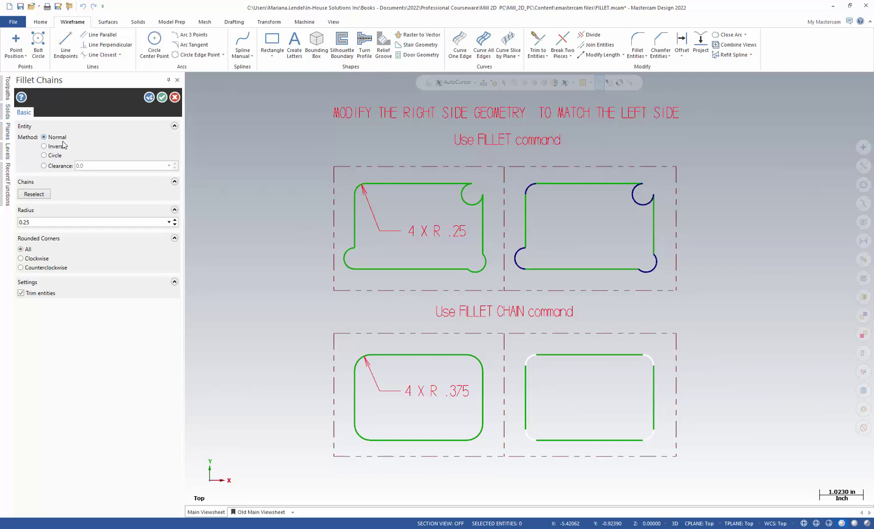
Set the chain fillet radius to 0.375 and finish the rounded corners of the lower rectangle.
mouse_move(72, 146)
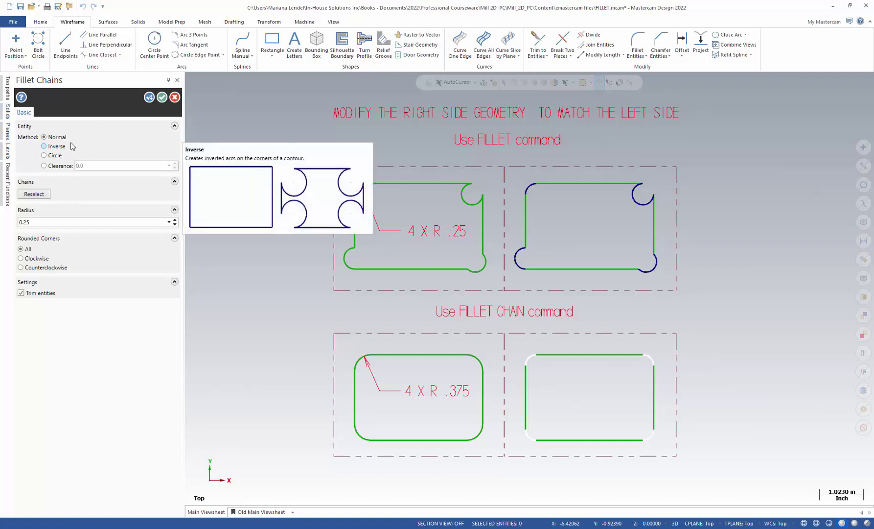
double_click(37, 221)
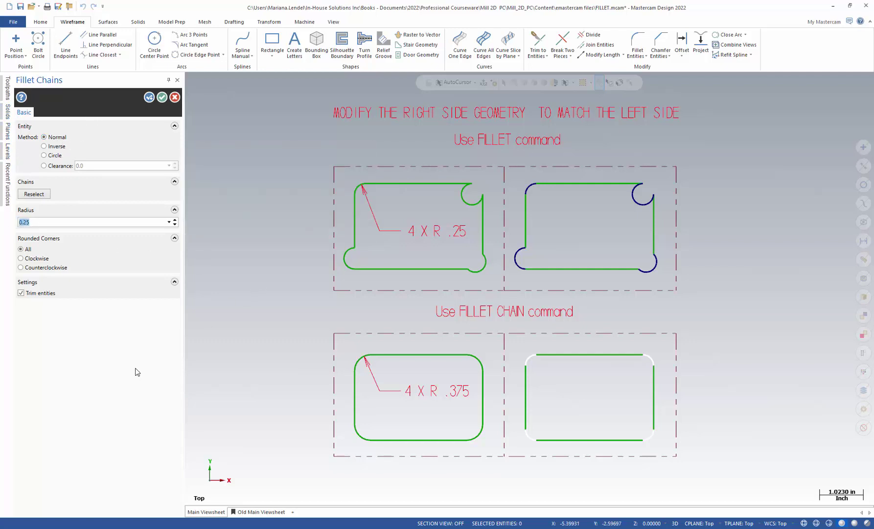
type(".37")
key("Return")
left_click(162, 98)
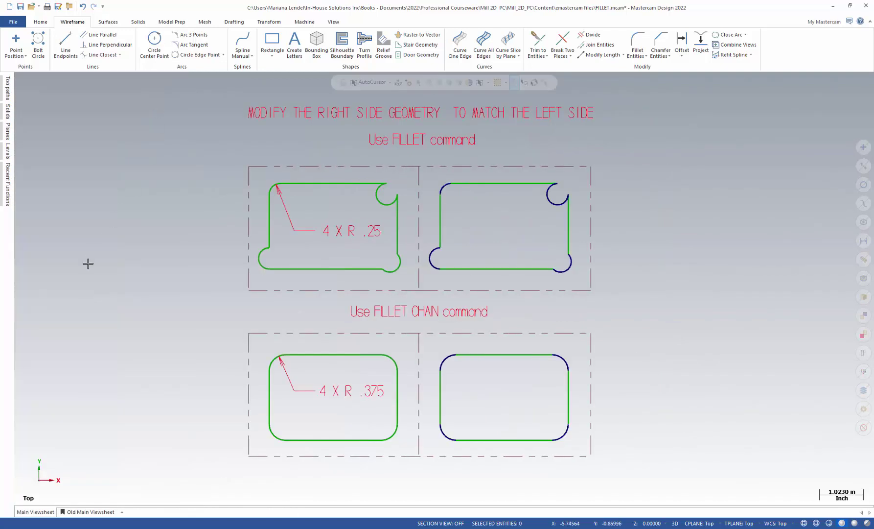